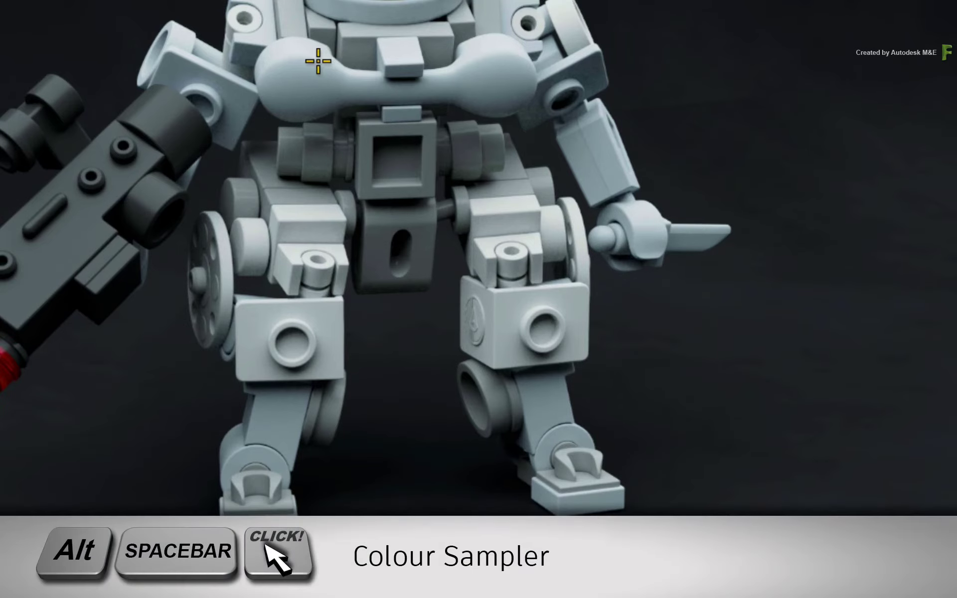
# Step: Sample pixel colours on the spaceman's chest in Toy-Space-Man and around the woman's eye in the Beauty001 clip
pyautogui.keyDown('alt'); pyautogui.click(294, 53); pyautogui.keyUp('alt')
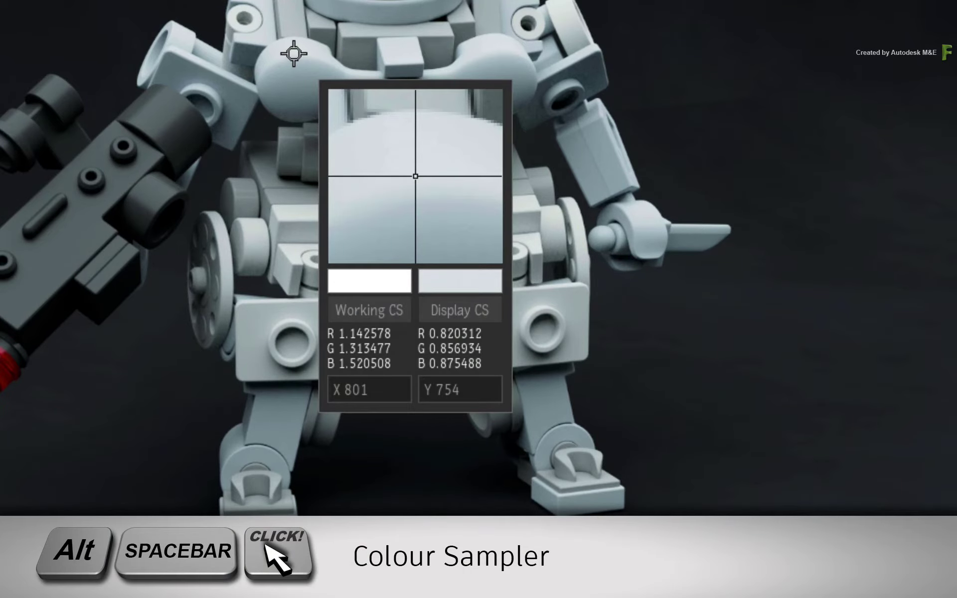
pyautogui.moveTo(294, 53); pyautogui.dragTo(294, 94)
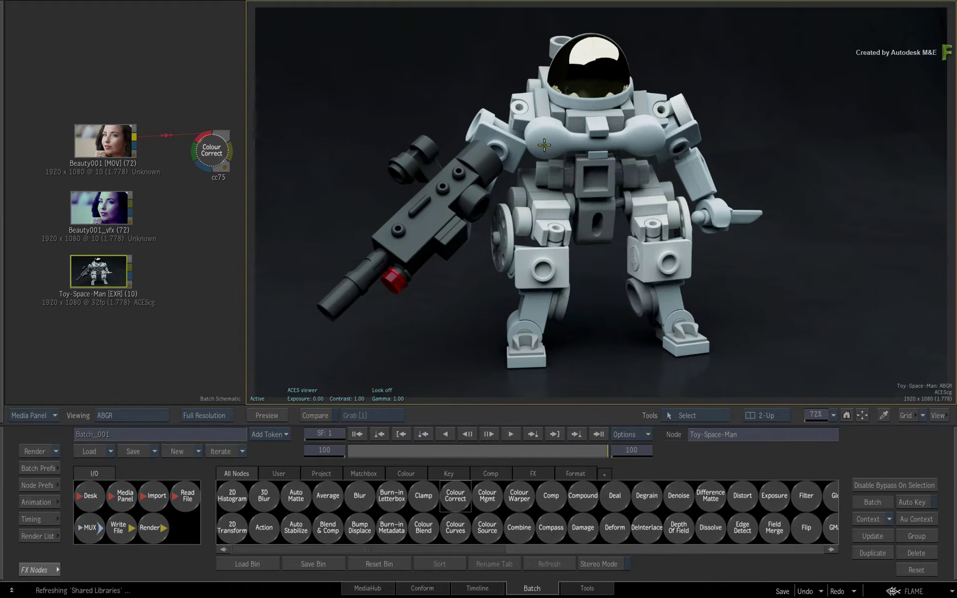
pyautogui.click(110, 144)
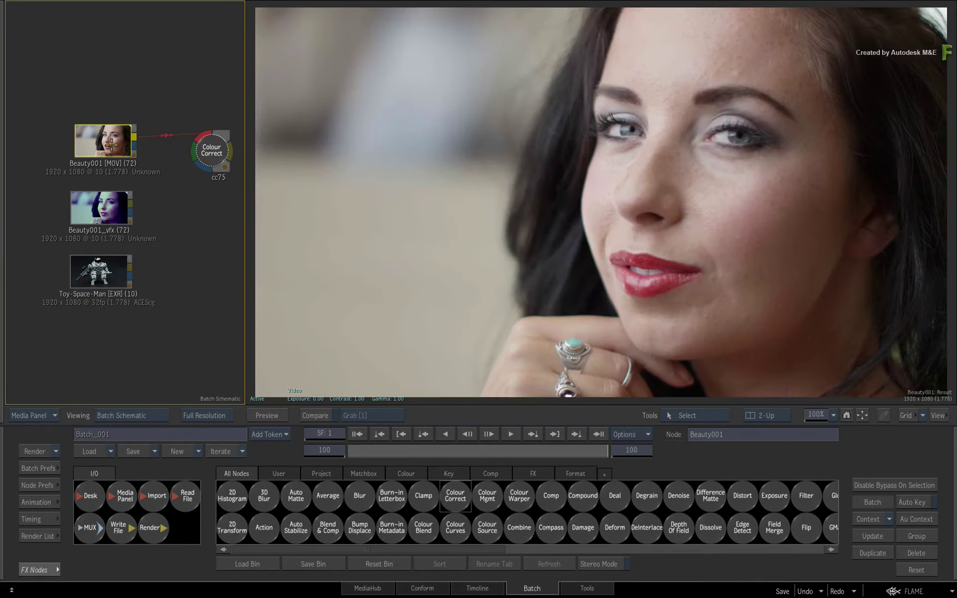
pyautogui.click(641, 134)
pyautogui.moveTo(621, 128); pyautogui.dragTo(630, 134)
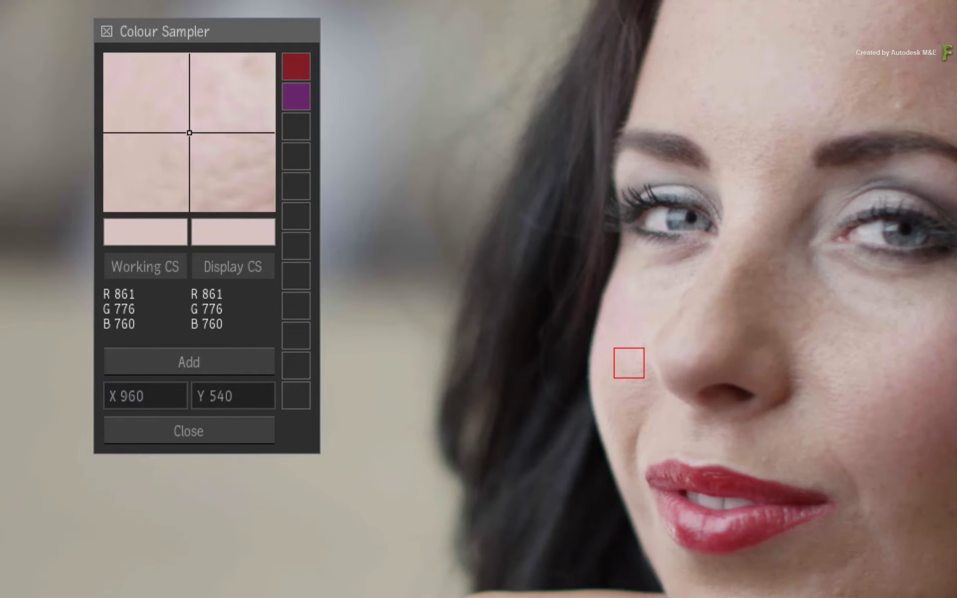
# Step: Move the Colour Sampler window closer to the face and place its sample box over the eye at X 1049, Y 755
pyautogui.moveTo(216, 30); pyautogui.dragTo(412, 95)
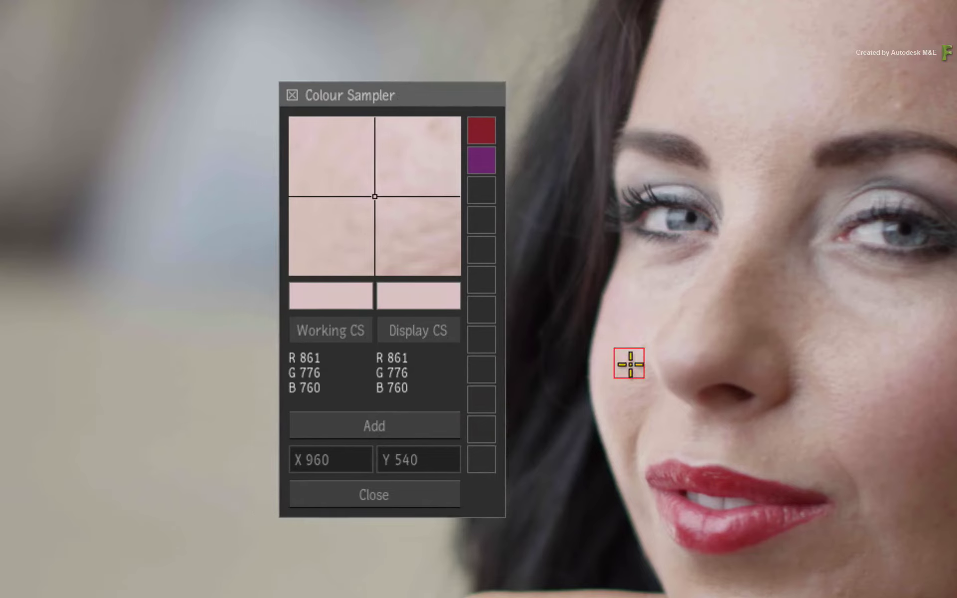
pyautogui.moveTo(630, 364); pyautogui.dragTo(682, 223)
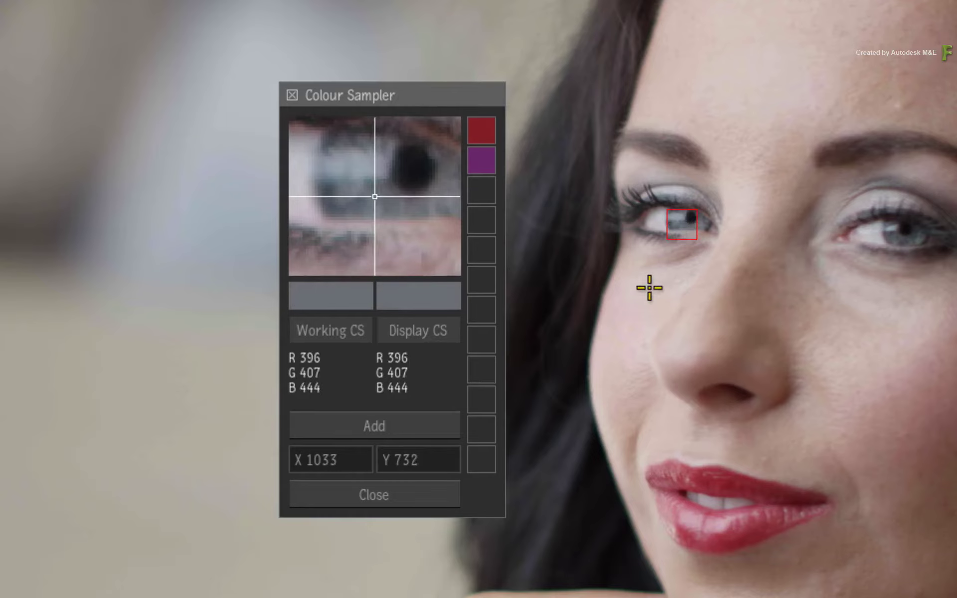
pyautogui.click(692, 217)
pyautogui.moveTo(692, 217)
pyautogui.mouseDown()
pyautogui.moveTo(692, 233)
pyautogui.moveTo(675, 211)
pyautogui.moveTo(693, 207)
pyautogui.mouseUp()
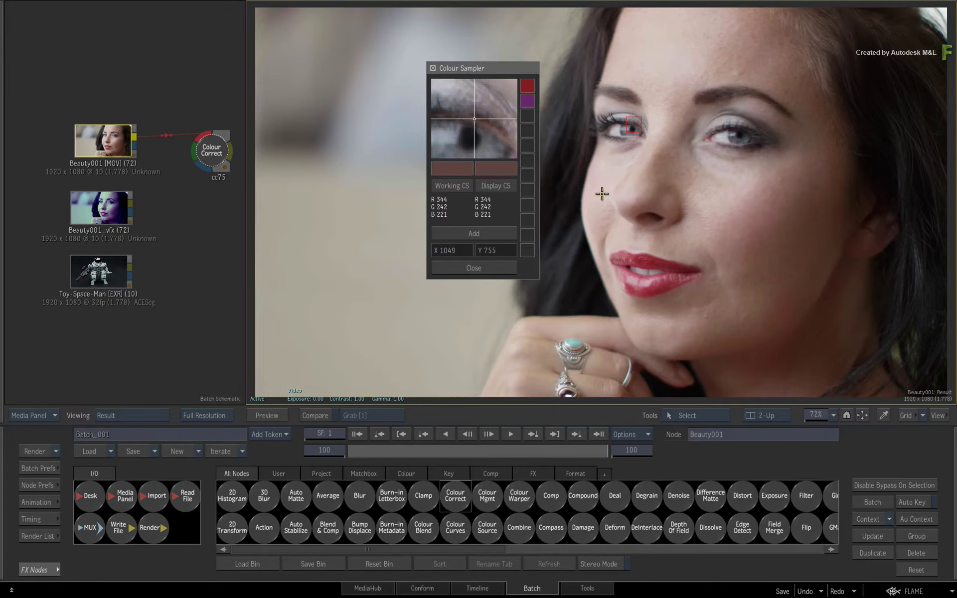
# Step: Scrub the Beauty001 clip to frame 79 and reposition the sample box on the iris at X 1031, Y 731
pyautogui.click(597, 452)
pyautogui.moveTo(598, 452); pyautogui.dragTo(420, 440)
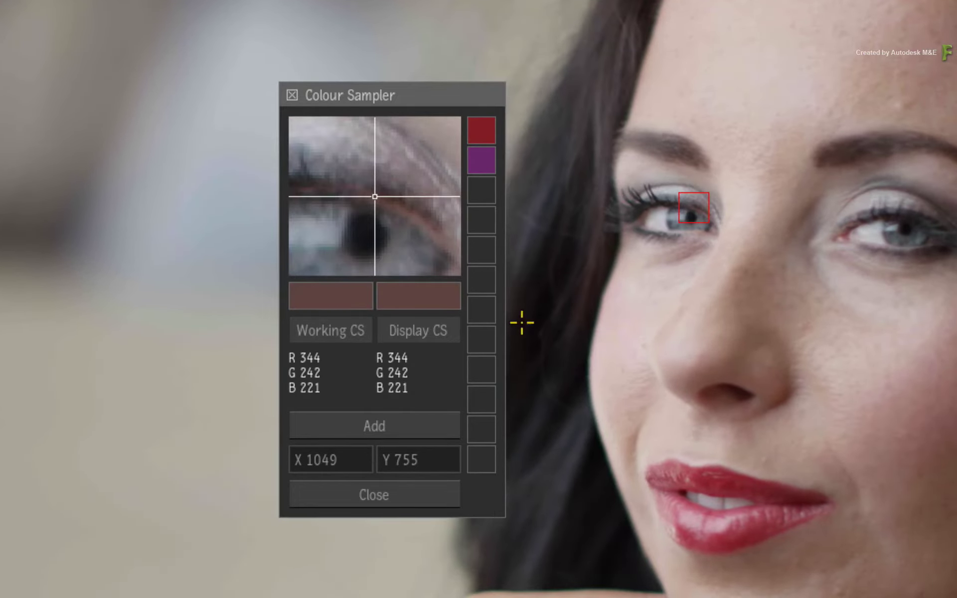
pyautogui.moveTo(694, 206); pyautogui.dragTo(679, 222)
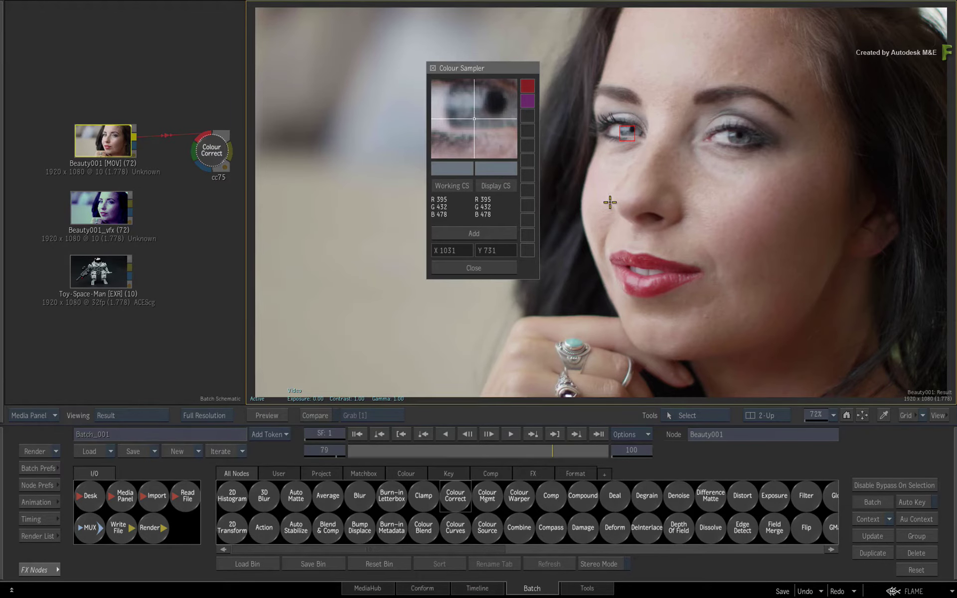
# Step: Compare the sampled eye colour between the Beauty001_vfx result and the original Beauty001 clip by switching the viewed context
pyautogui.click(93, 207)
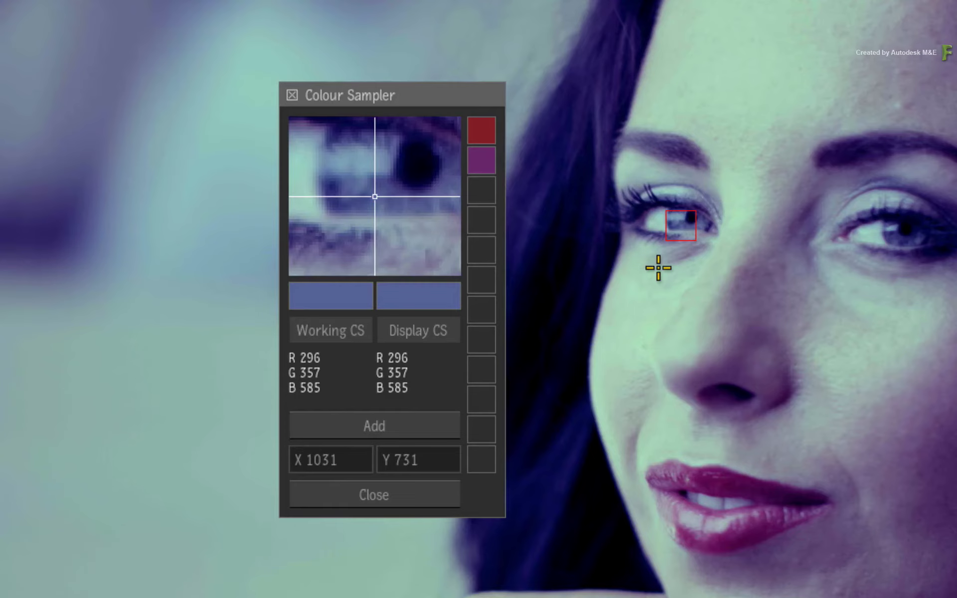
pyautogui.press('F1')
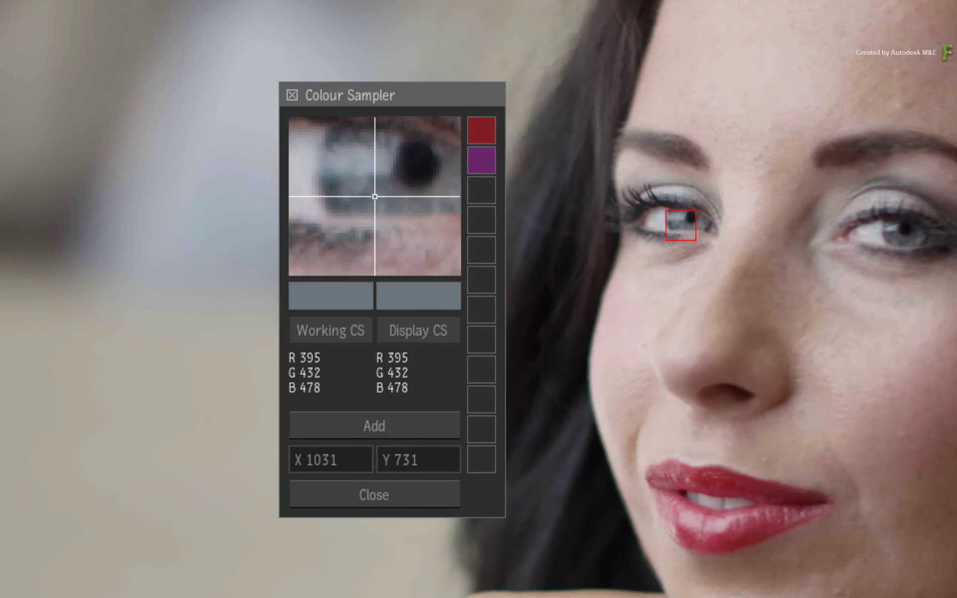
pyautogui.press('F4')
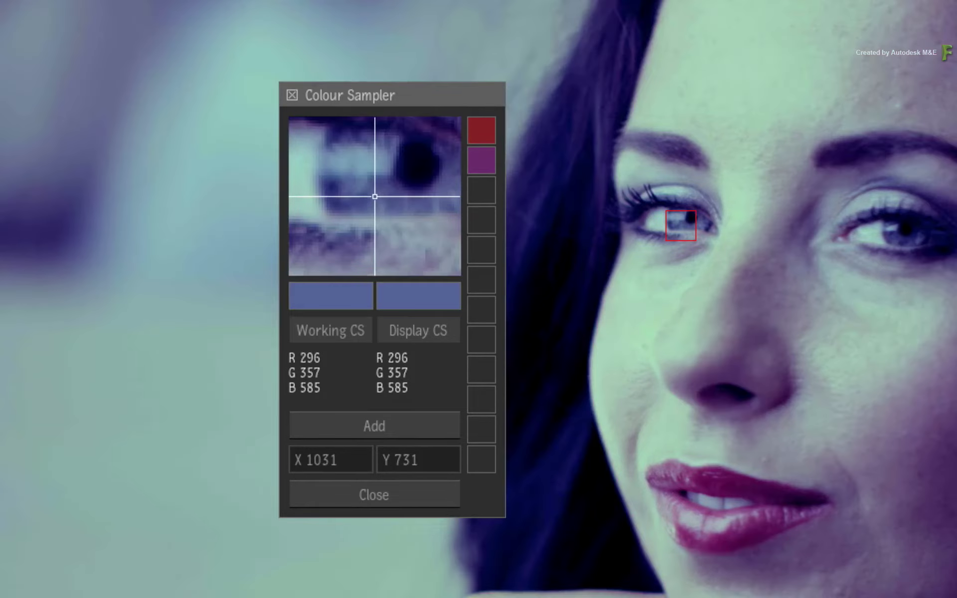
pyautogui.press('F1')
pyautogui.press('F4')
pyautogui.press('F1')
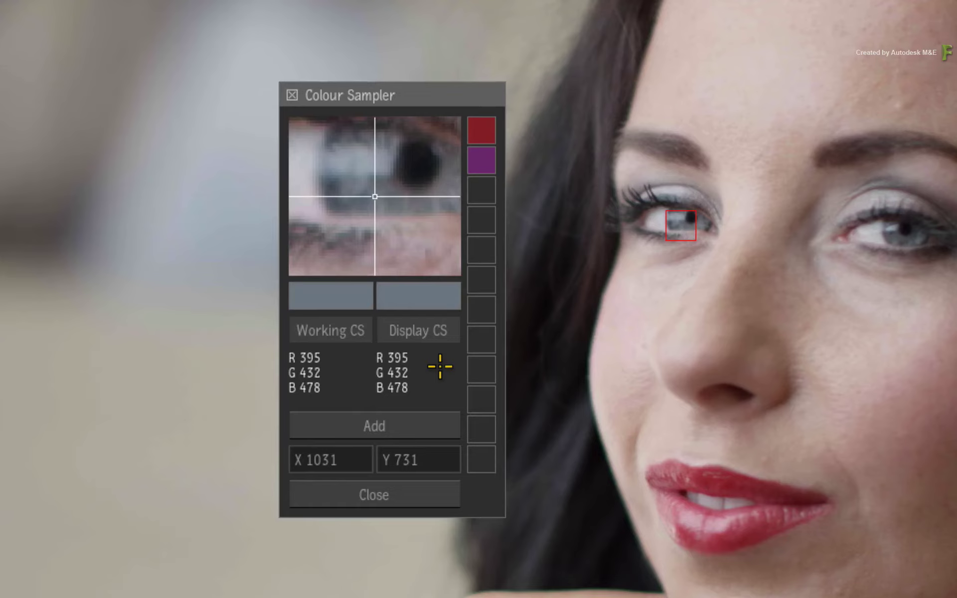
# Step: Add the sampled iris colour to the saved swatches and close the Colour Sampler
pyautogui.click(412, 428)
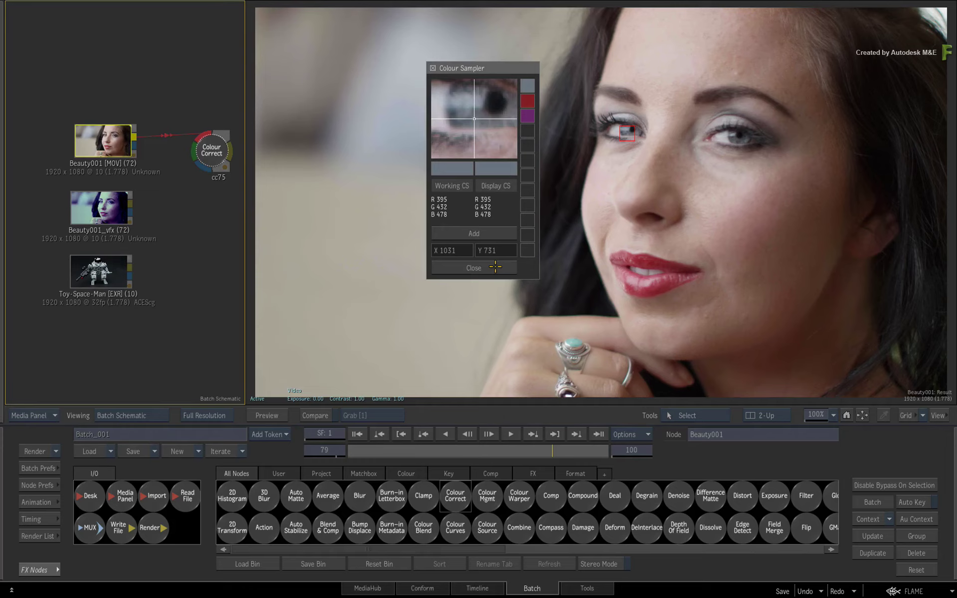
pyautogui.click(496, 267)
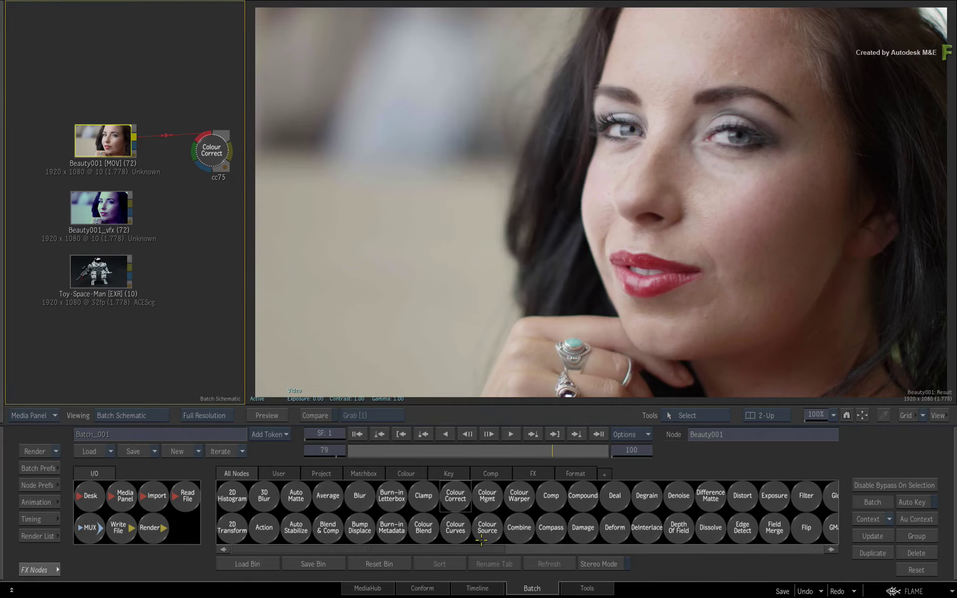
# Step: Try out the saved grey-blue swatch as the colour of a new Colour Source node, and delete the node
pyautogui.moveTo(487, 527); pyautogui.dragTo(100, 346)
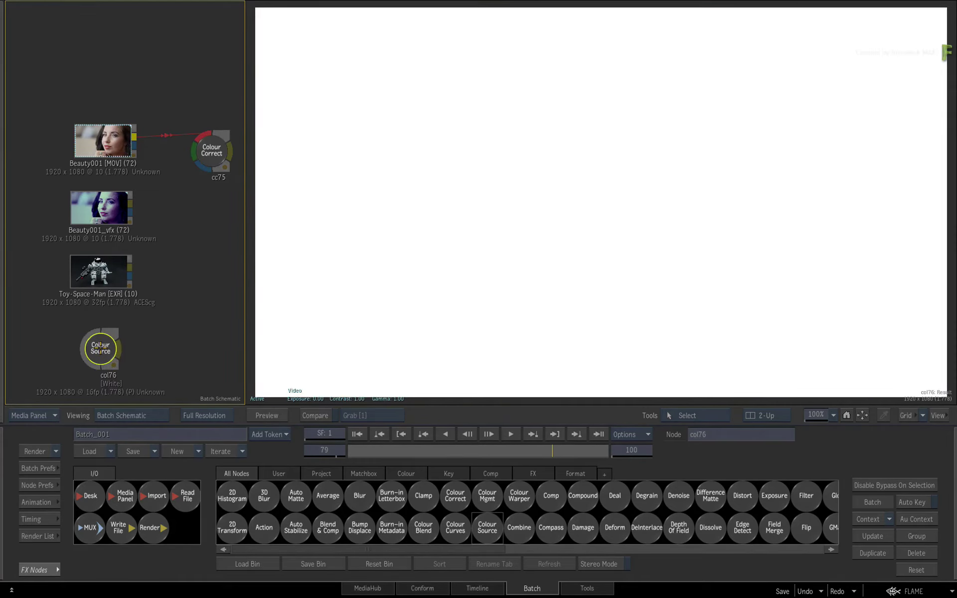
pyautogui.click(425, 508)
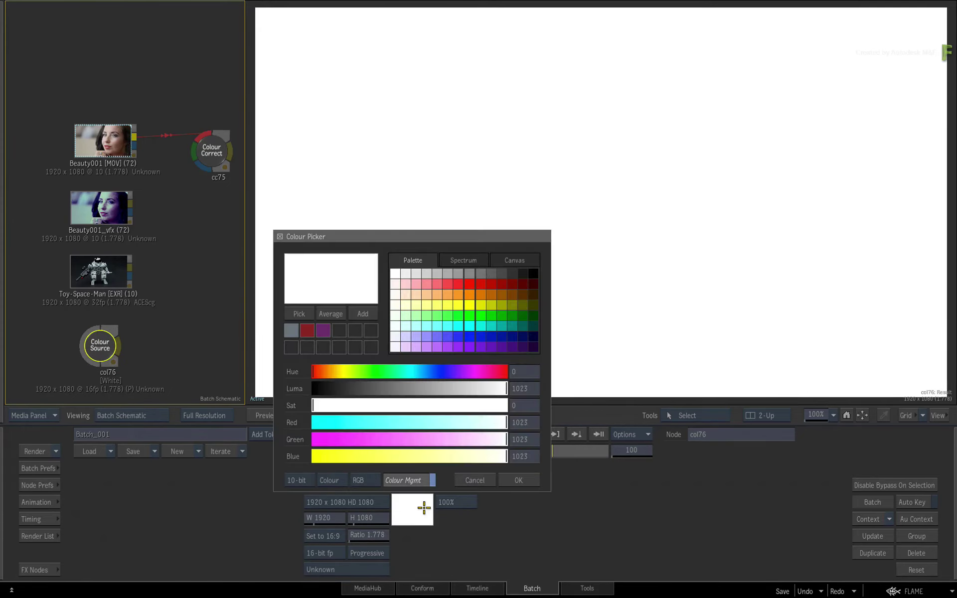
pyautogui.click(284, 330)
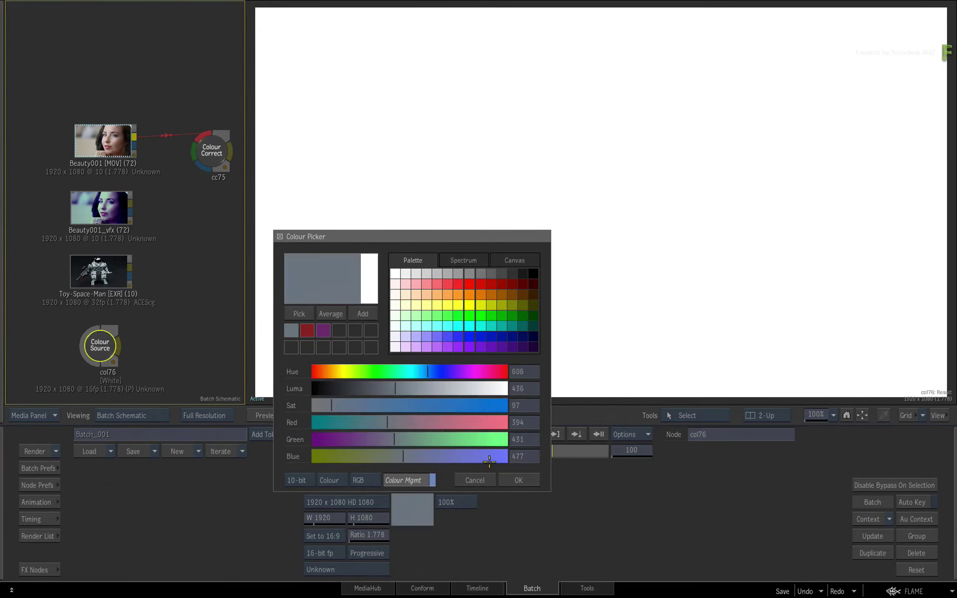
pyautogui.click(521, 479)
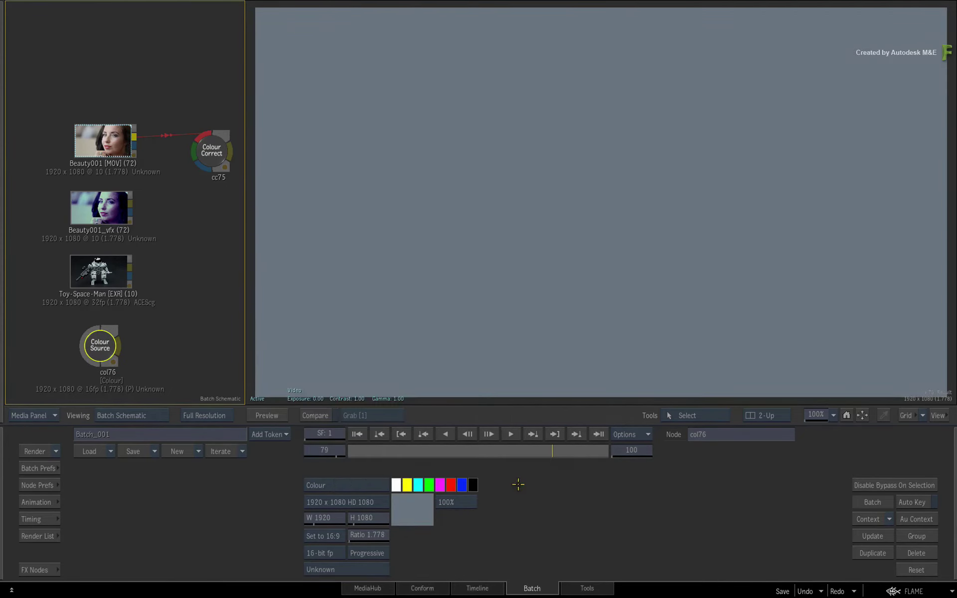
pyautogui.press('Delete')
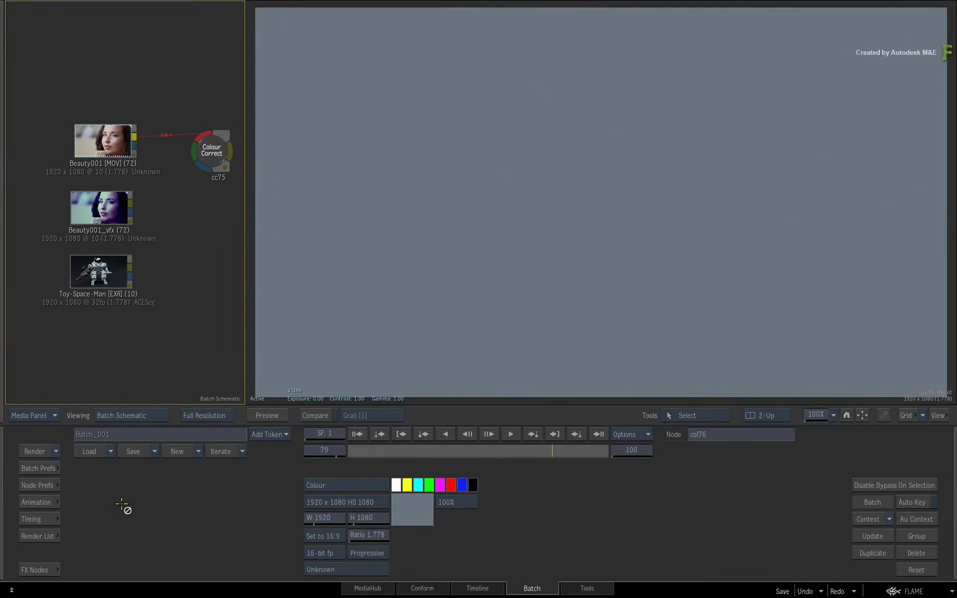
# Step: View the Colour Correct node's result and place the Colour Sampler's sample box on the iris at X 1027, Y 733
pyautogui.click(97, 139)
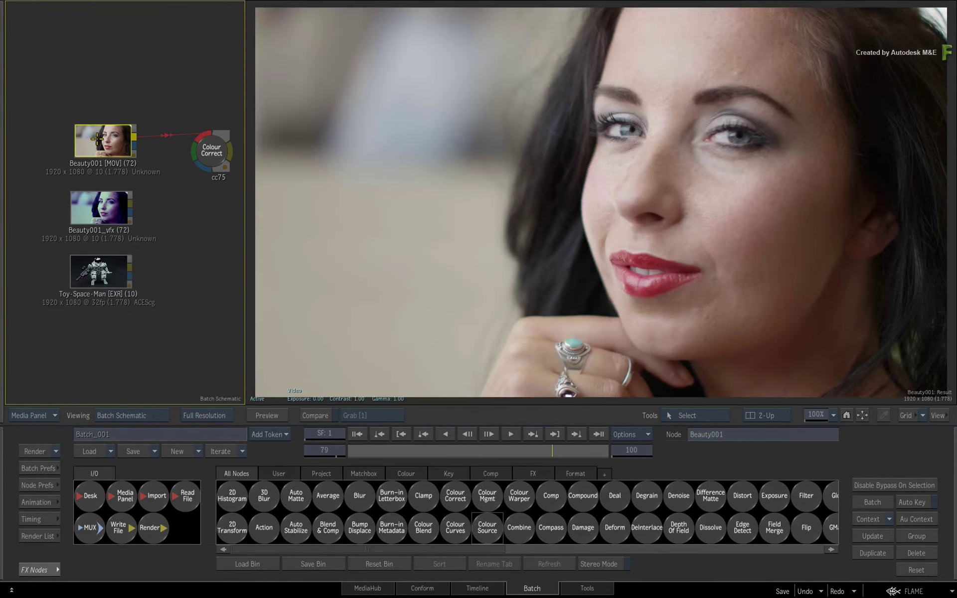
pyautogui.click(212, 149)
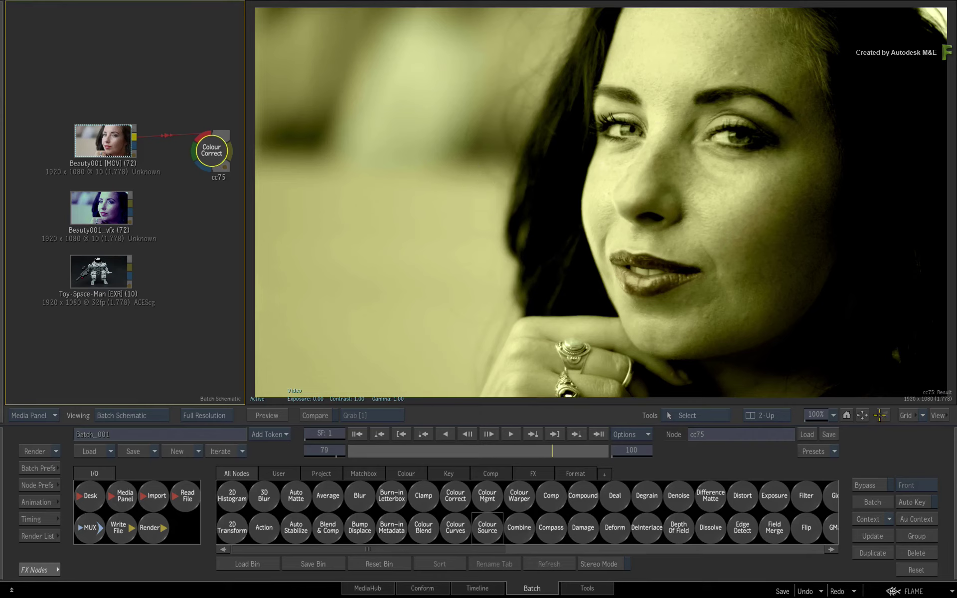
pyautogui.click(883, 415)
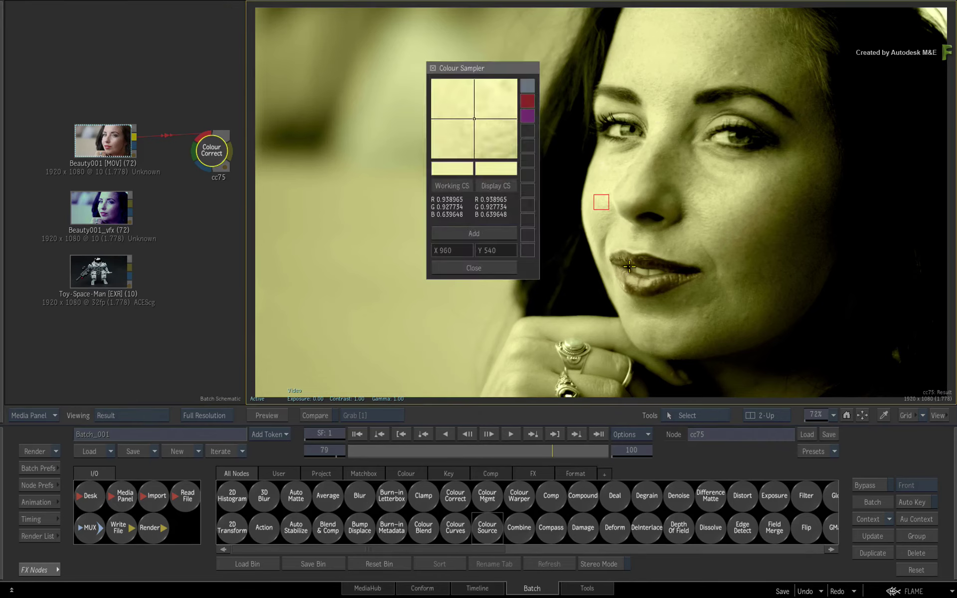
pyautogui.moveTo(588, 200); pyautogui.dragTo(625, 130)
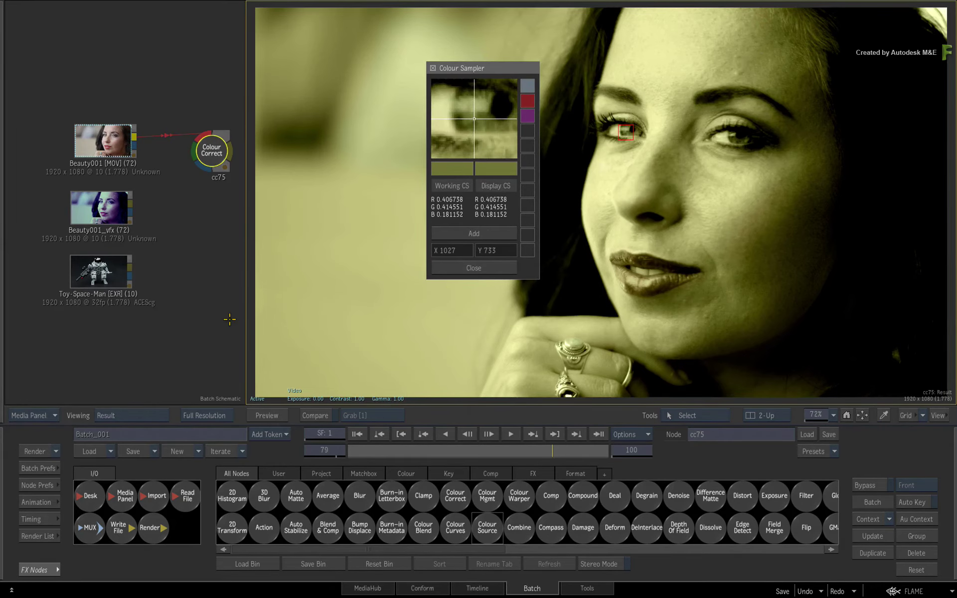
# Step: Display the Colour Correct node's front input beside its result and sample the same eye at about X 1033, Y 733
pyautogui.moveTo(245, 311); pyautogui.dragTo(388, 294)
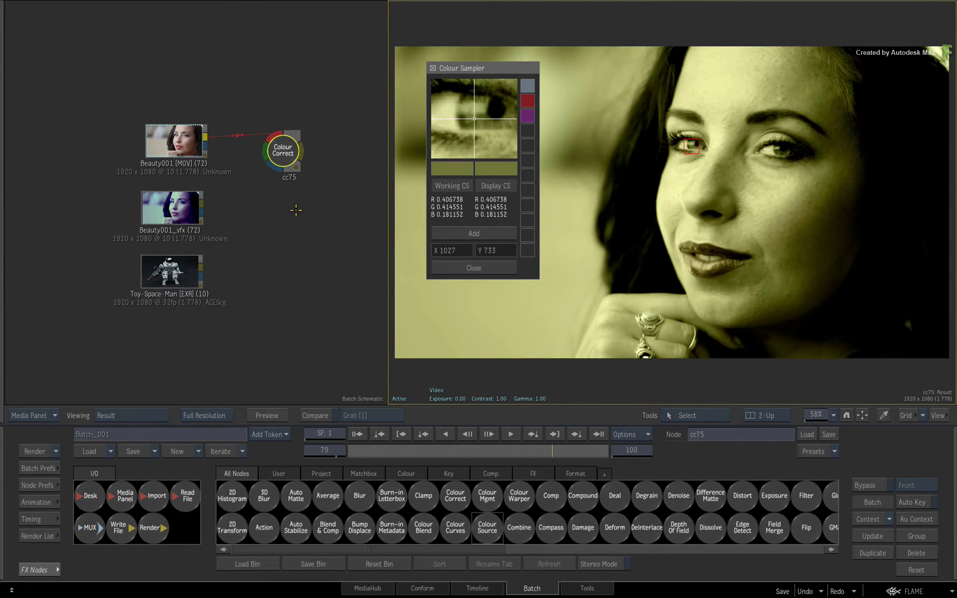
pyautogui.press('F1')
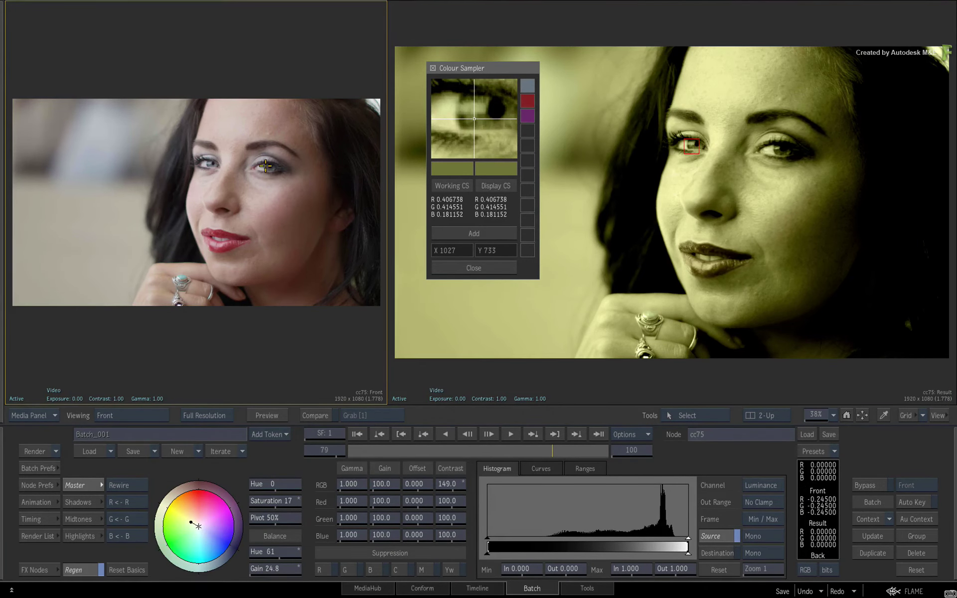
pyautogui.click(266, 166)
pyautogui.moveTo(266, 165); pyautogui.dragTo(225, 168)
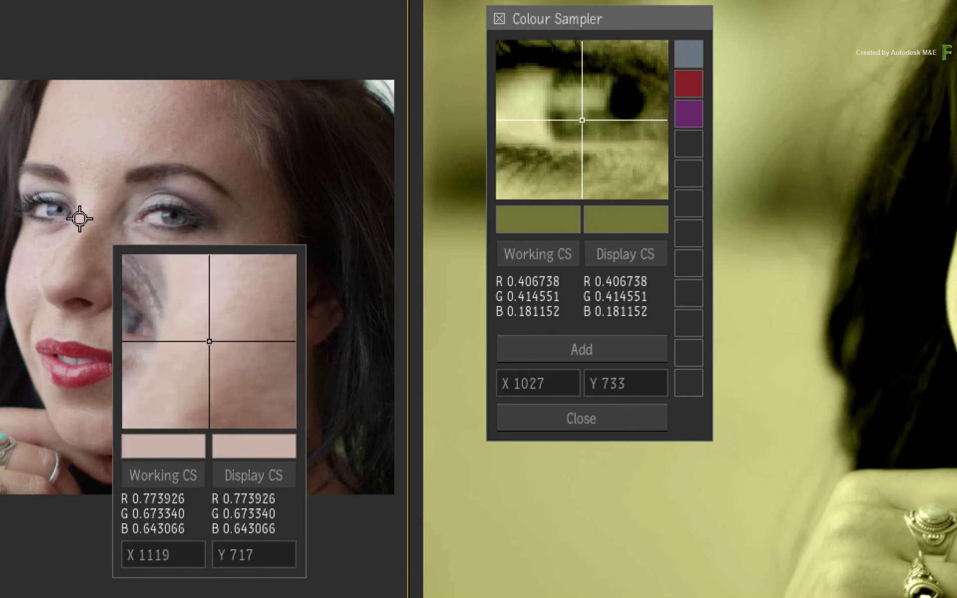
pyautogui.moveTo(79, 218); pyautogui.dragTo(54, 213)
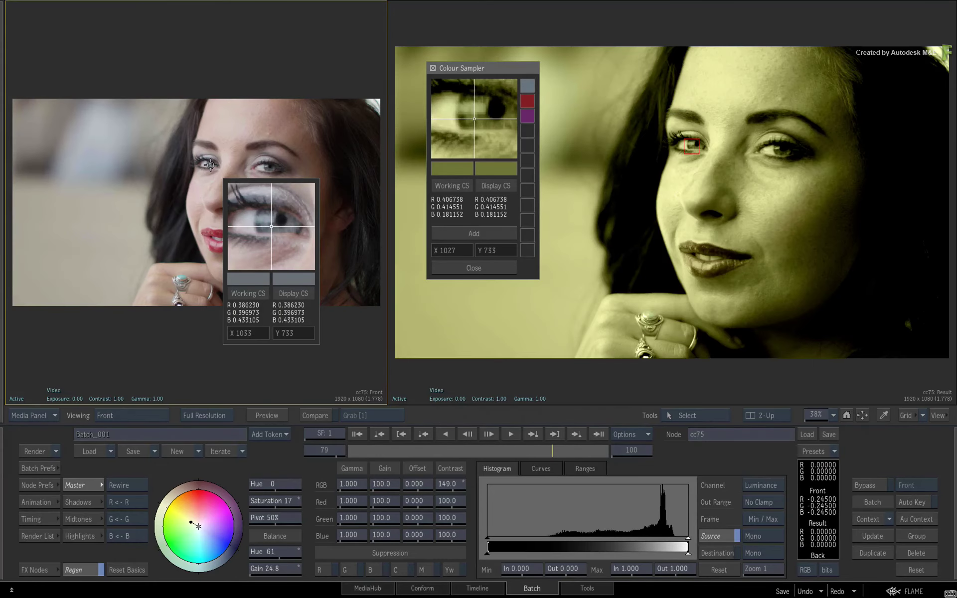
pyautogui.moveTo(210, 165); pyautogui.dragTo(209, 165)
pyautogui.press('F4')
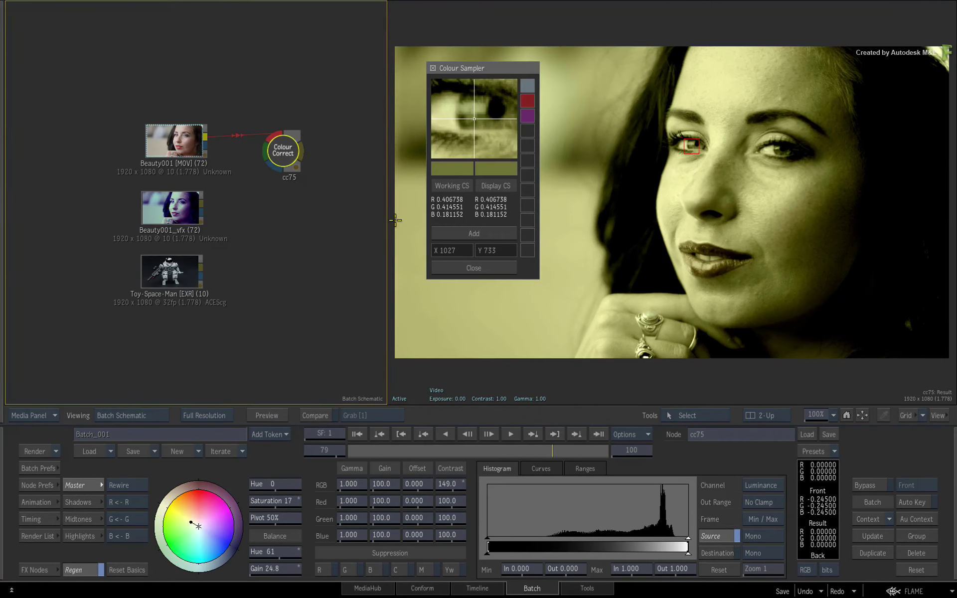
# Step: Display the Beauty001 clip in a widened viewer with the FX nodes bin shown, and scrub to frame 90
pyautogui.moveTo(391, 218); pyautogui.dragTo(288, 235)
pyautogui.click(114, 141)
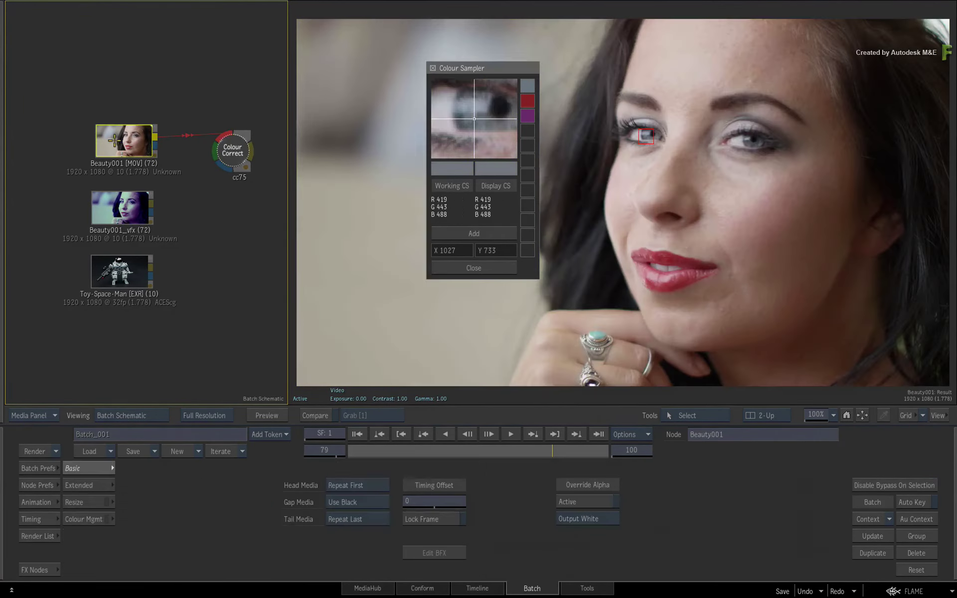
pyautogui.click(44, 572)
pyautogui.click(564, 451)
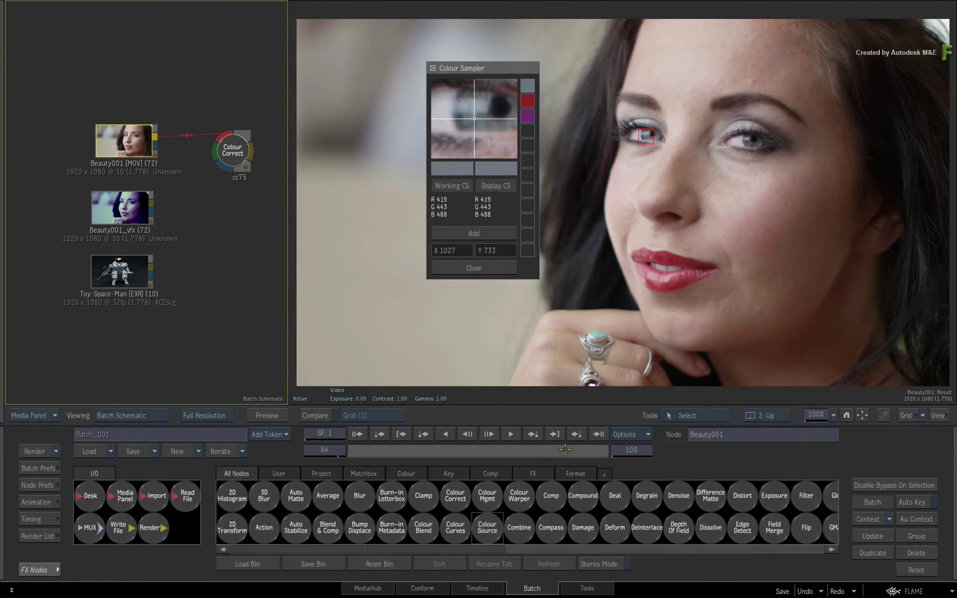
pyautogui.moveTo(565, 450)
pyautogui.mouseDown()
pyautogui.moveTo(512, 451)
pyautogui.moveTo(581, 451)
pyautogui.mouseUp()
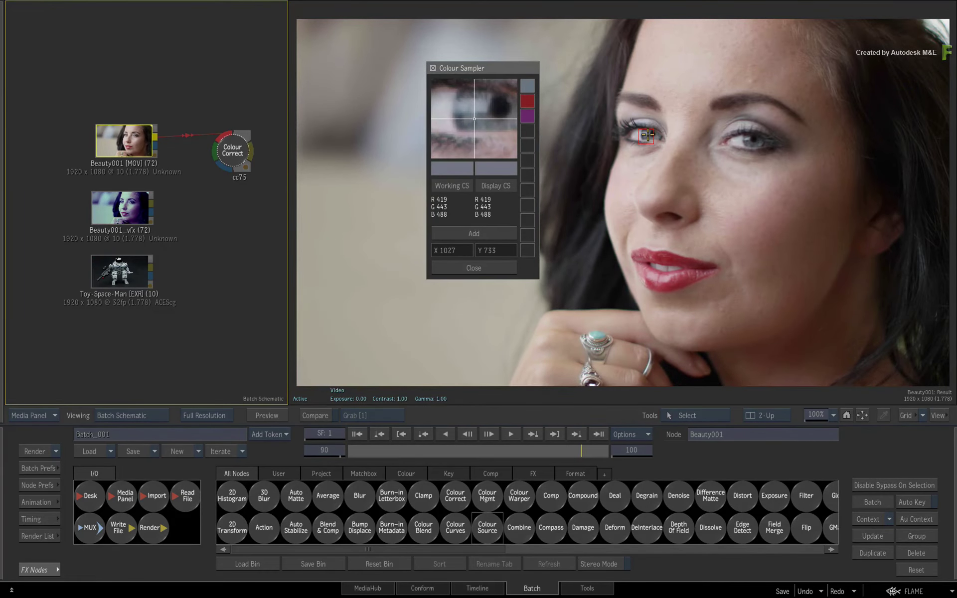